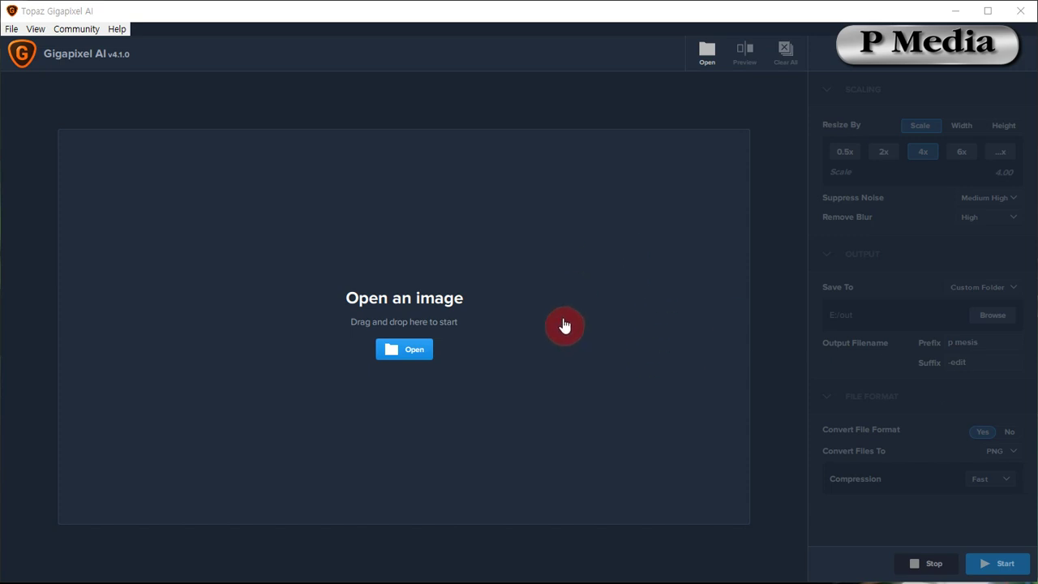
# - Open sajin_8_resize.jpg from the small folder and bring the face into view in the comparison preview
pyautogui.click(411, 352)
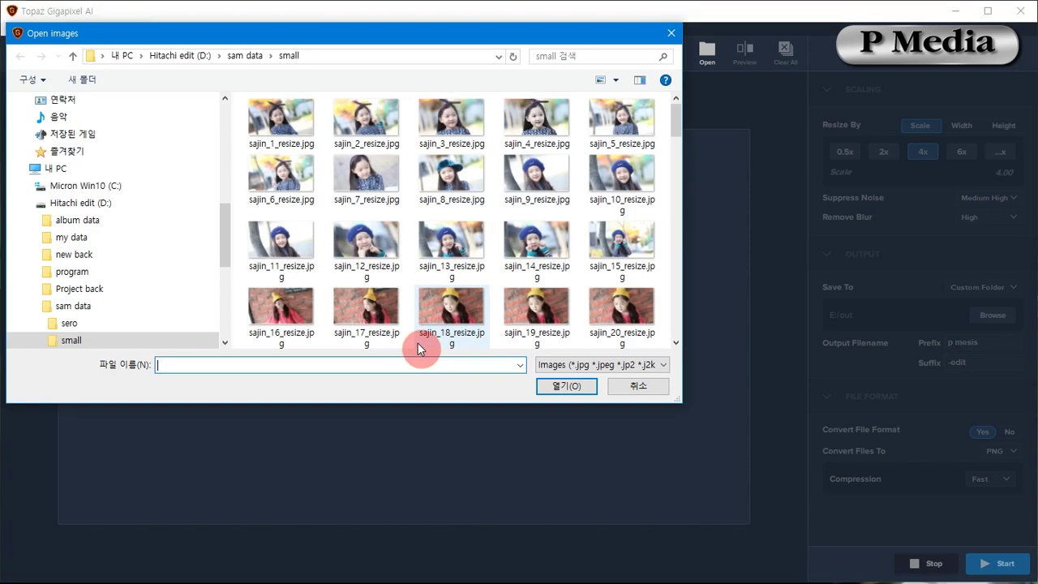
pyautogui.click(446, 183)
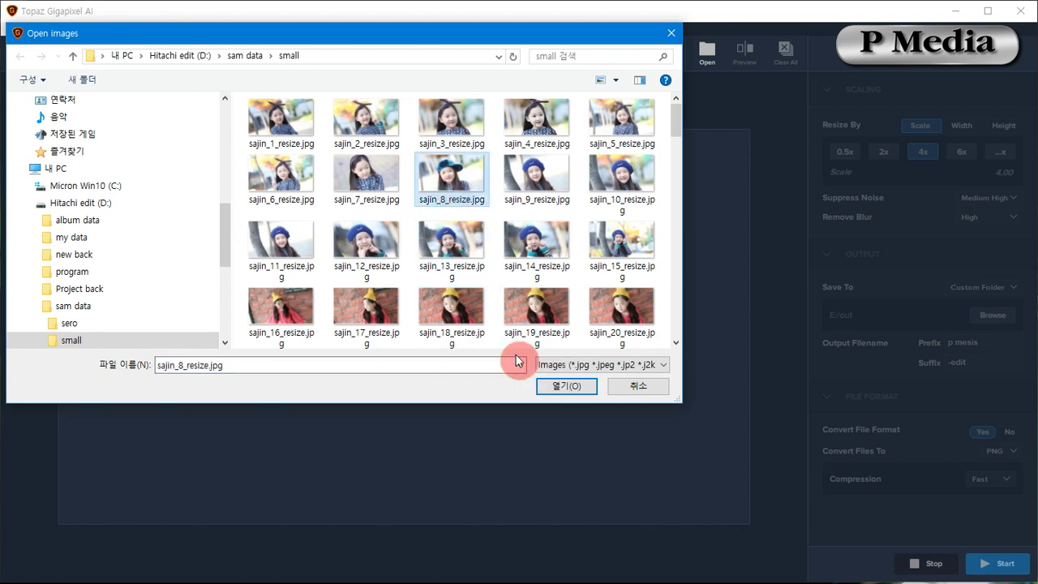
pyautogui.click(555, 387)
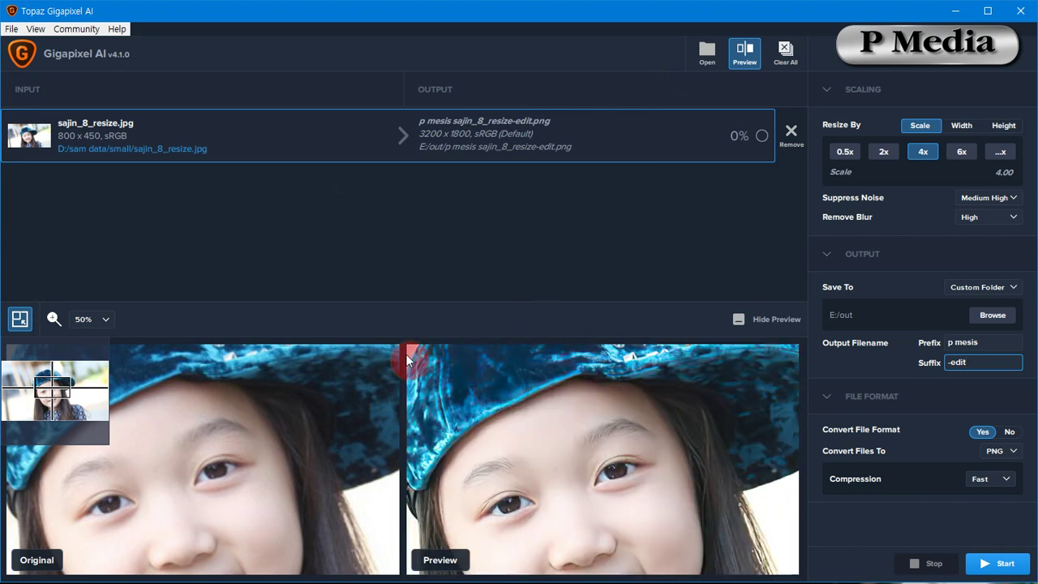
pyautogui.moveTo(310, 429); pyautogui.dragTo(235, 461)
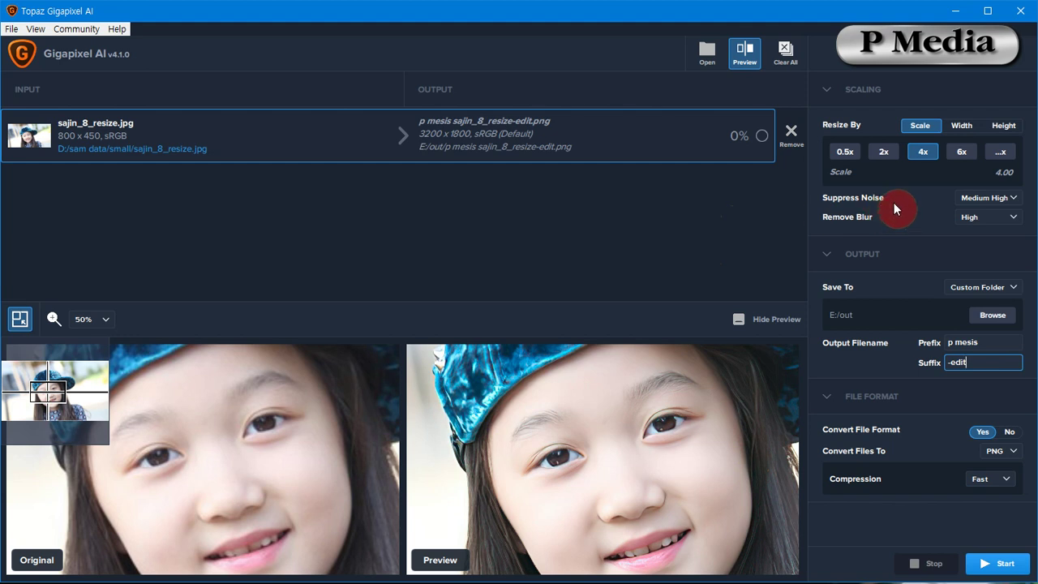
# - Choose 4x as the resize scale and look through the available noise suppression levels
pyautogui.click(927, 159)
pyautogui.click(1011, 206)
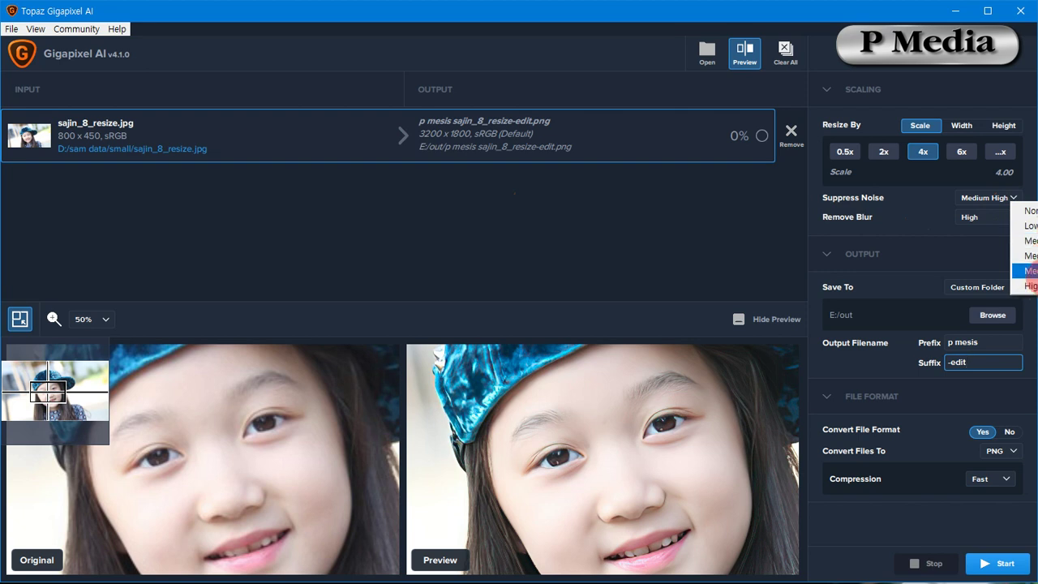
pyautogui.click(869, 262)
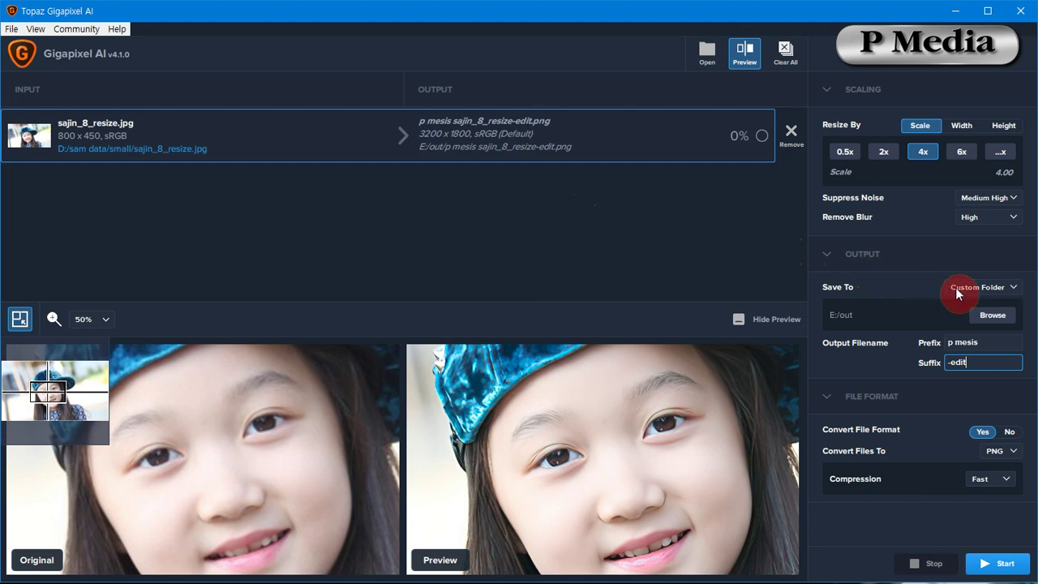
# - Choose E:/out as the custom output folder and set the output filename prefix to "p media"
pyautogui.click(1014, 292)
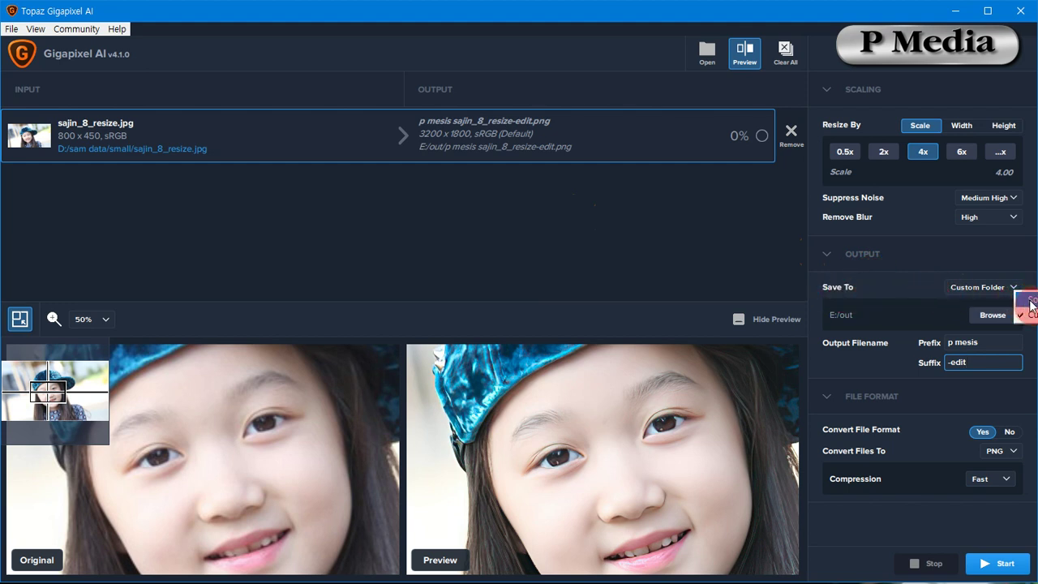
pyautogui.click(912, 281)
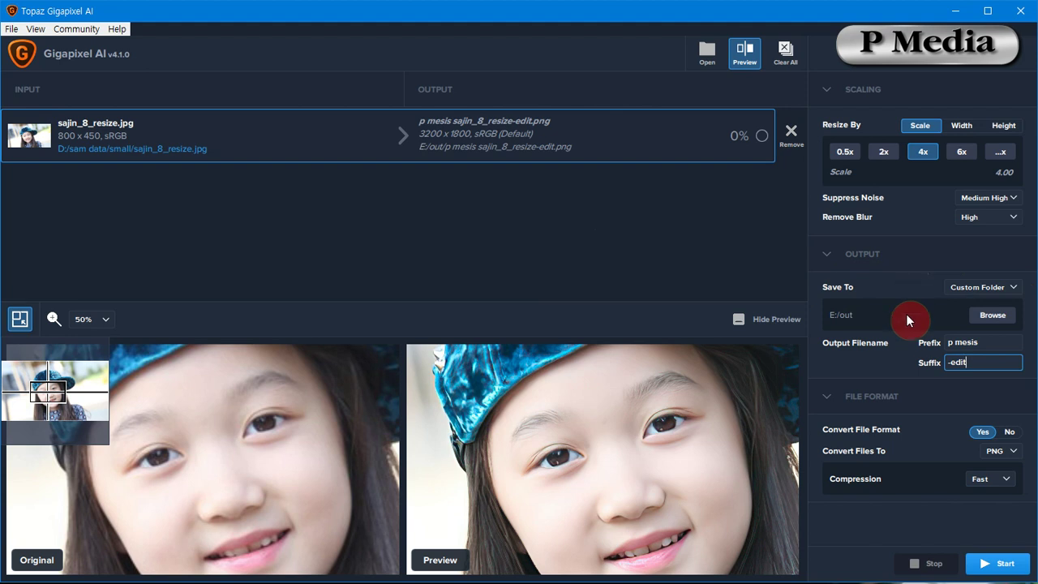
pyautogui.click(967, 291)
pyautogui.click(992, 316)
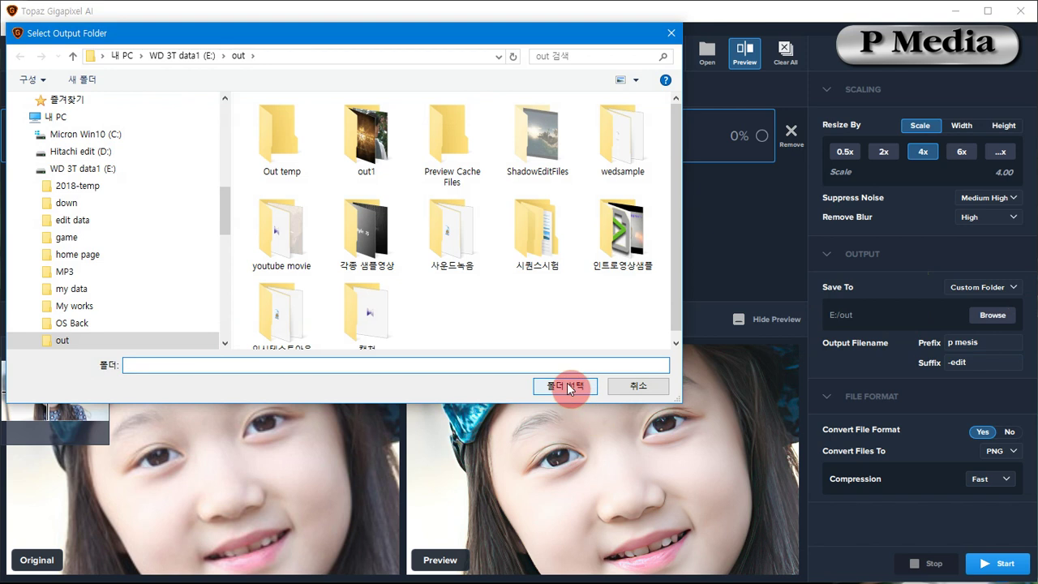
pyautogui.click(566, 387)
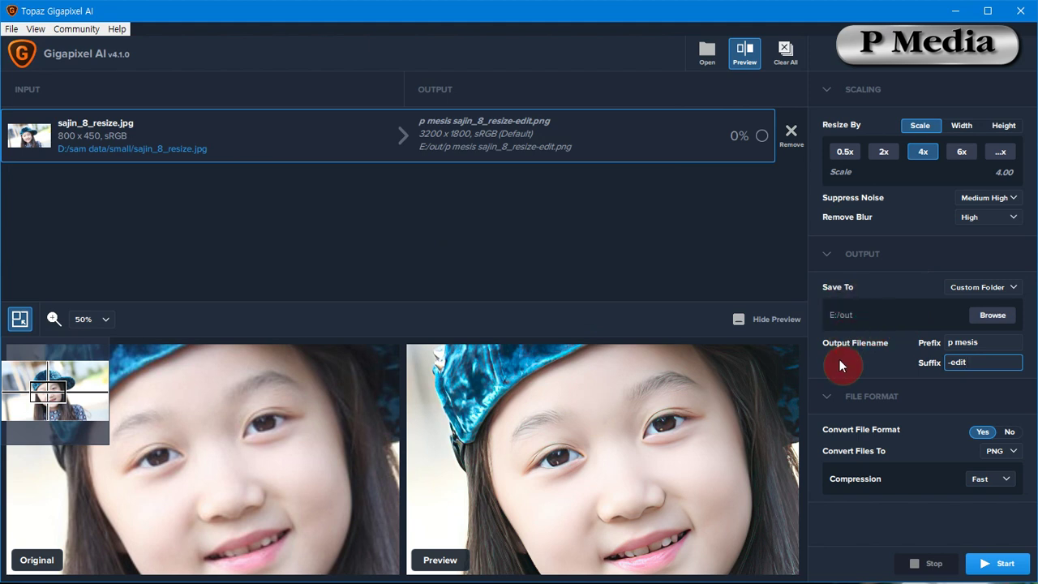
pyautogui.doubleClick(967, 342)
pyautogui.write('media')
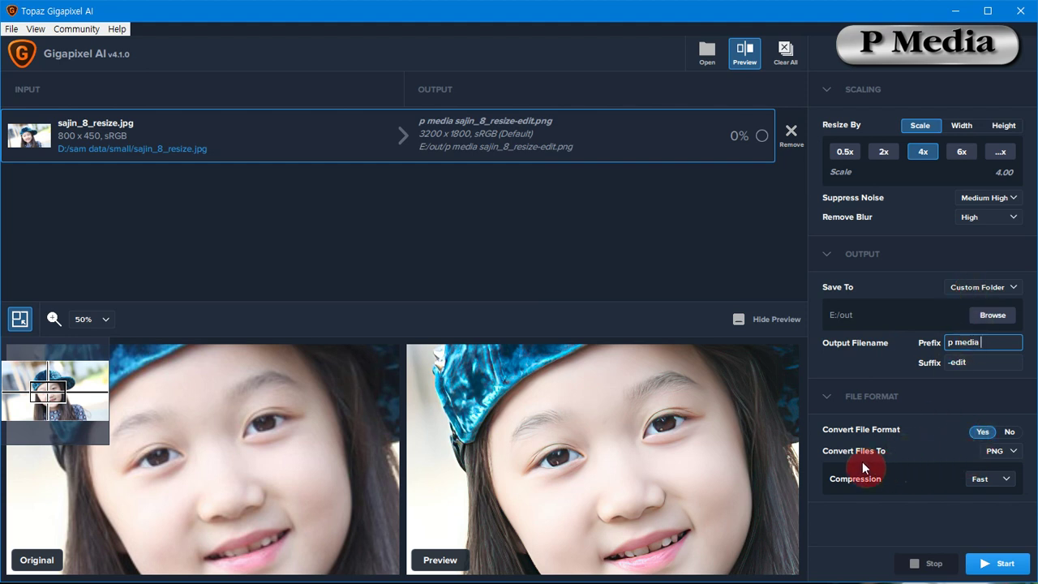
# - Choose PNG as the output conversion format and keep the compression at Fast
pyautogui.click(1013, 456)
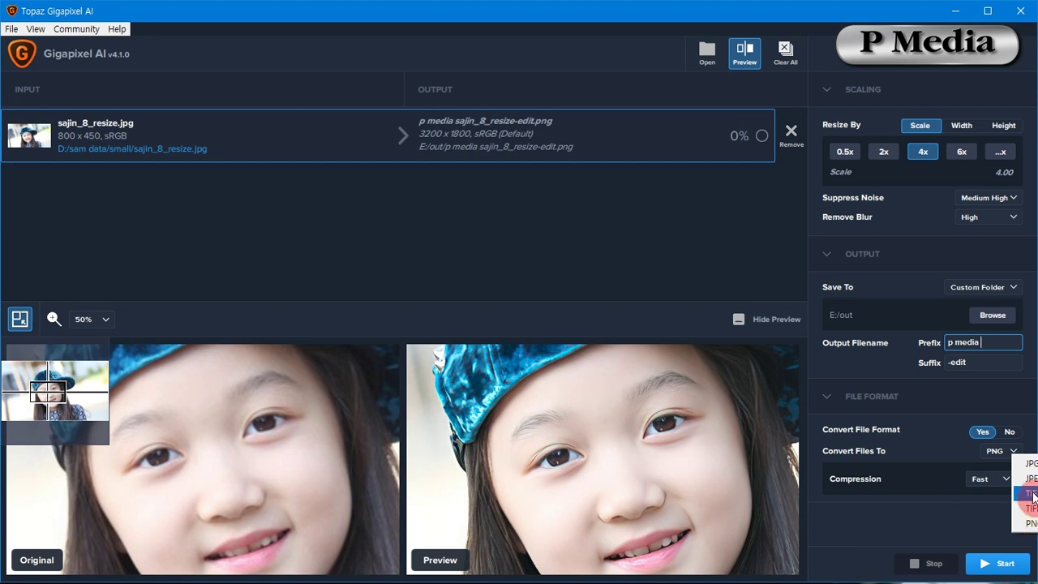
pyautogui.click(1029, 524)
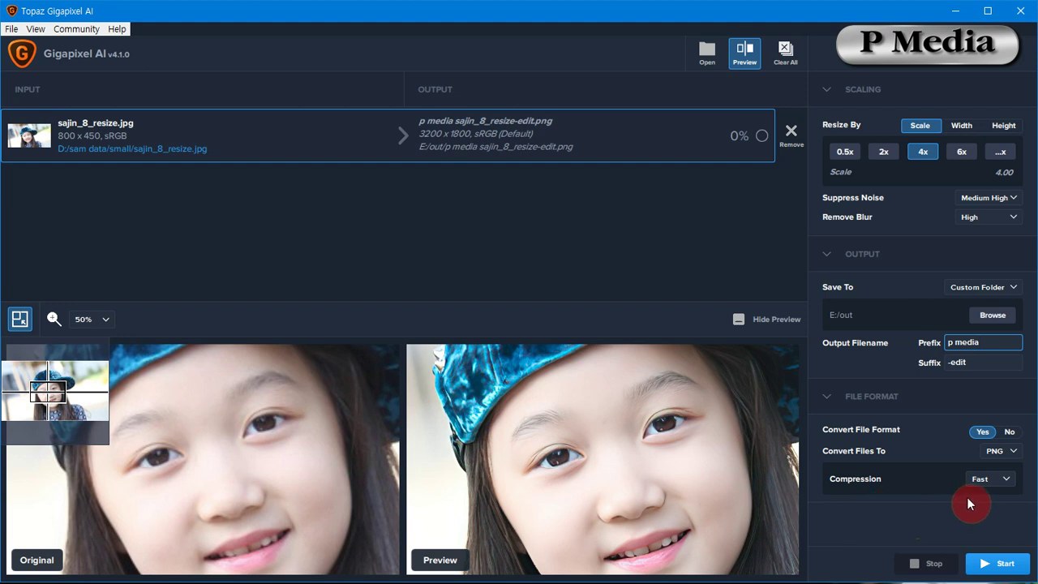
pyautogui.click(1010, 484)
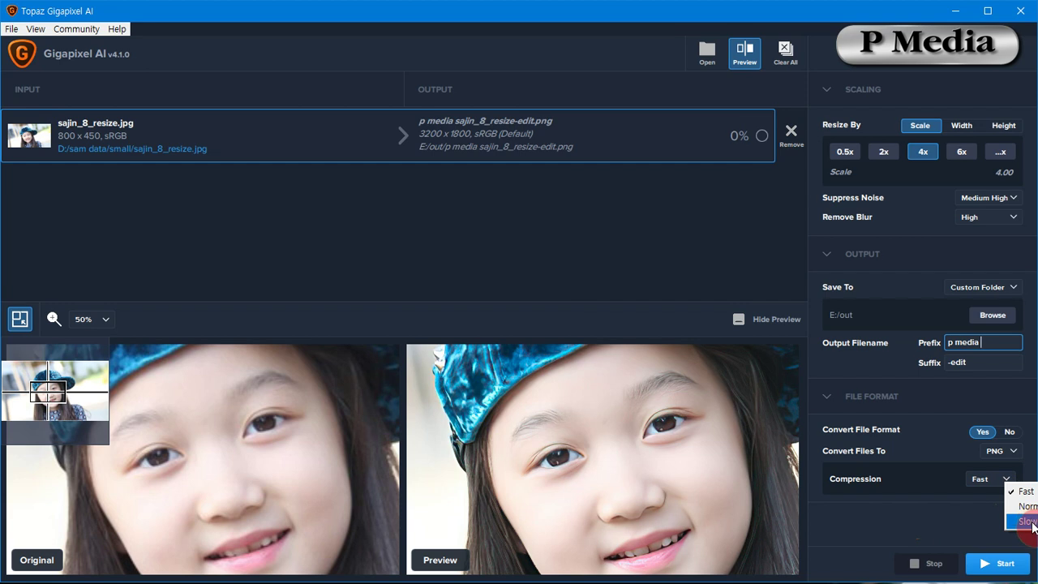
pyautogui.click(983, 517)
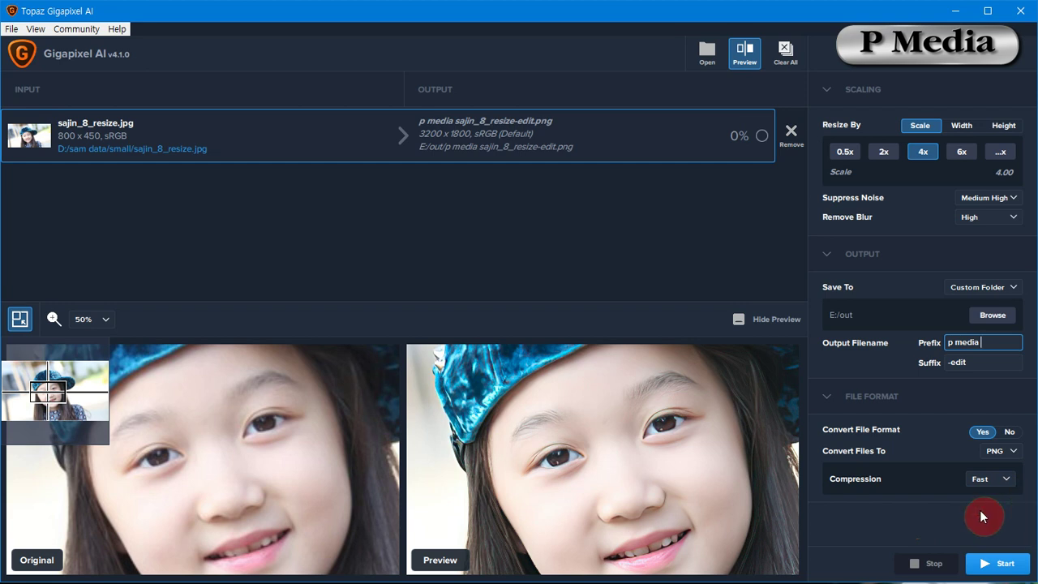
# - Process the image, view the exported "p media sajin_8_resize-edit.png", and close the viewer
pyautogui.click(1004, 567)
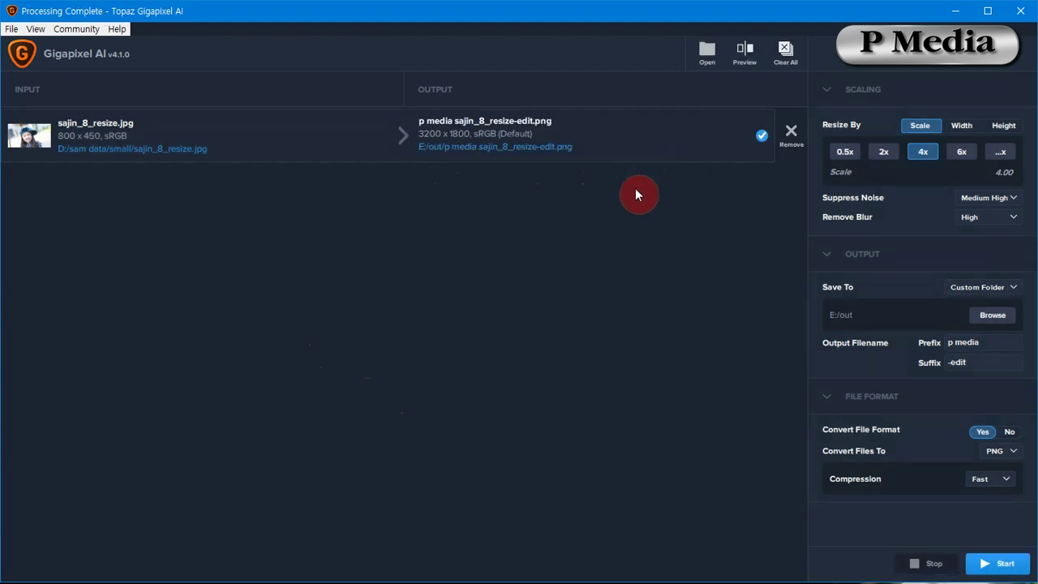
pyautogui.click(487, 151)
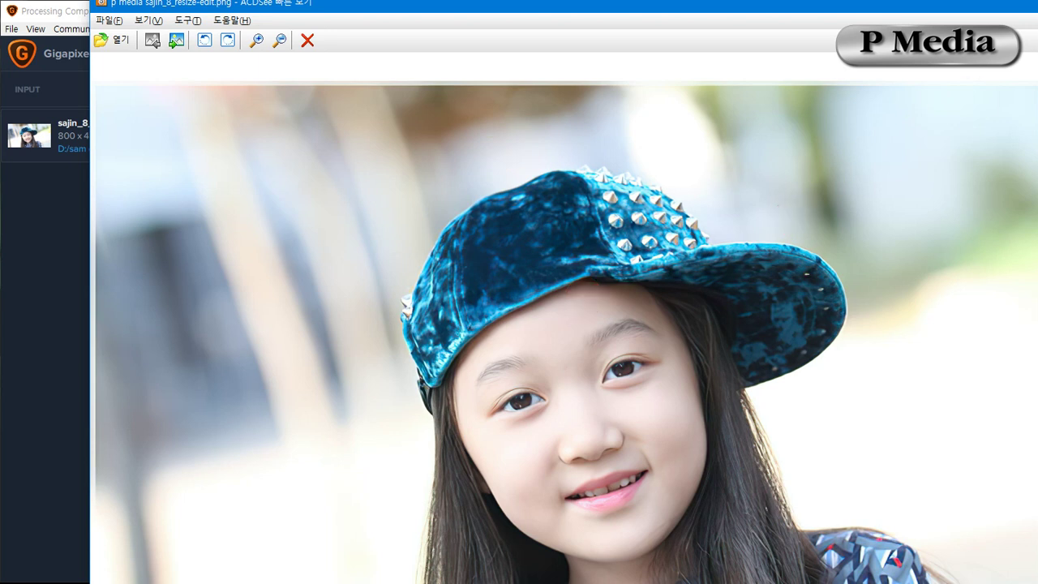
pyautogui.press('Escape')
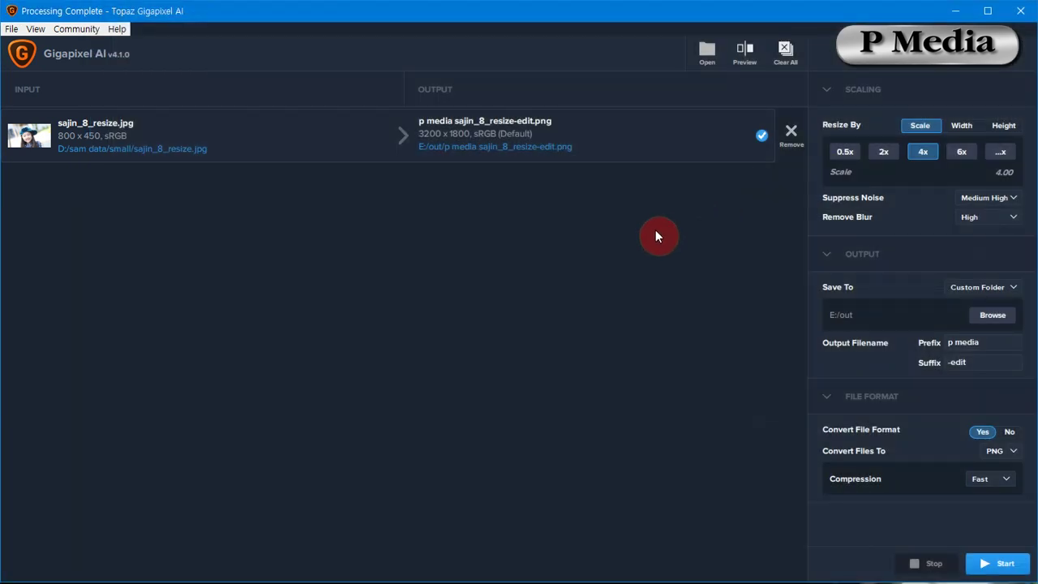
# - Remove the processed image and load sajin_7, sajin_17, sajin_24, sajin_33, sajin_48 and sajin_59 _resize.jpg together from the small folder
pyautogui.click(791, 135)
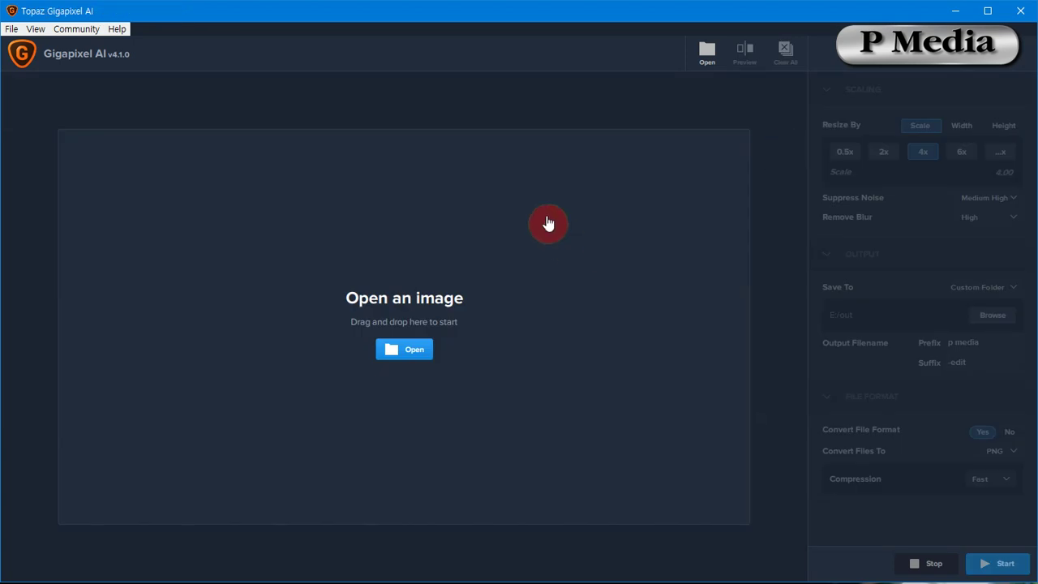
pyautogui.click(418, 351)
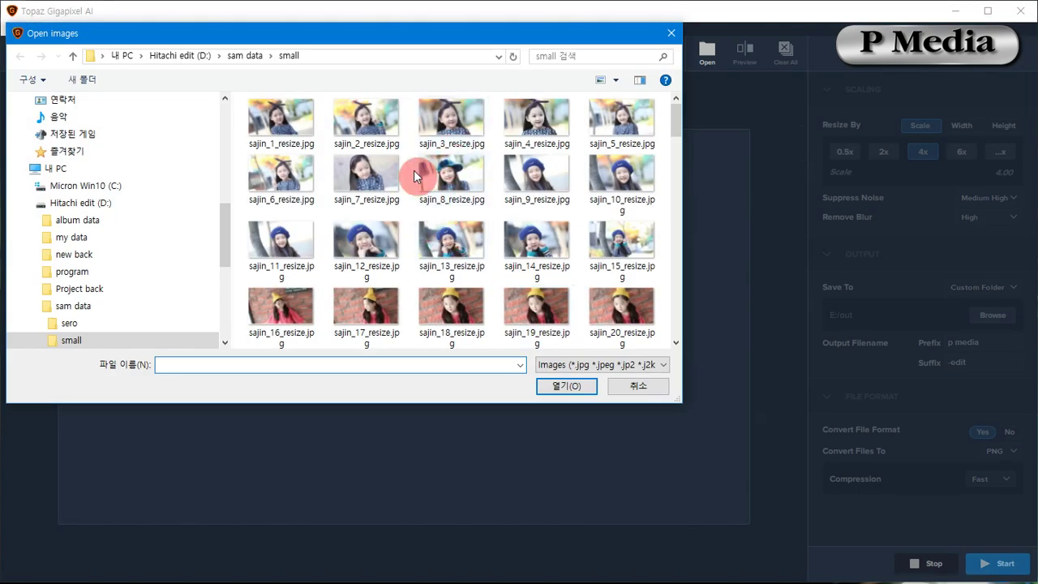
pyautogui.click(369, 184)
pyautogui.keyDown('ctrl'); pyautogui.click(368, 311); pyautogui.keyUp('ctrl')
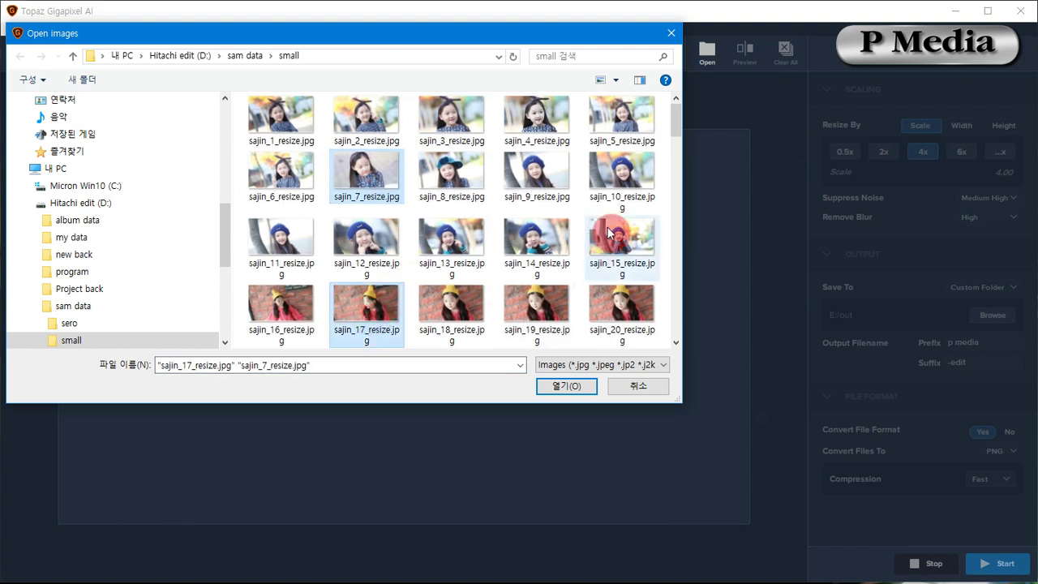
pyautogui.moveTo(673, 128); pyautogui.dragTo(676, 151)
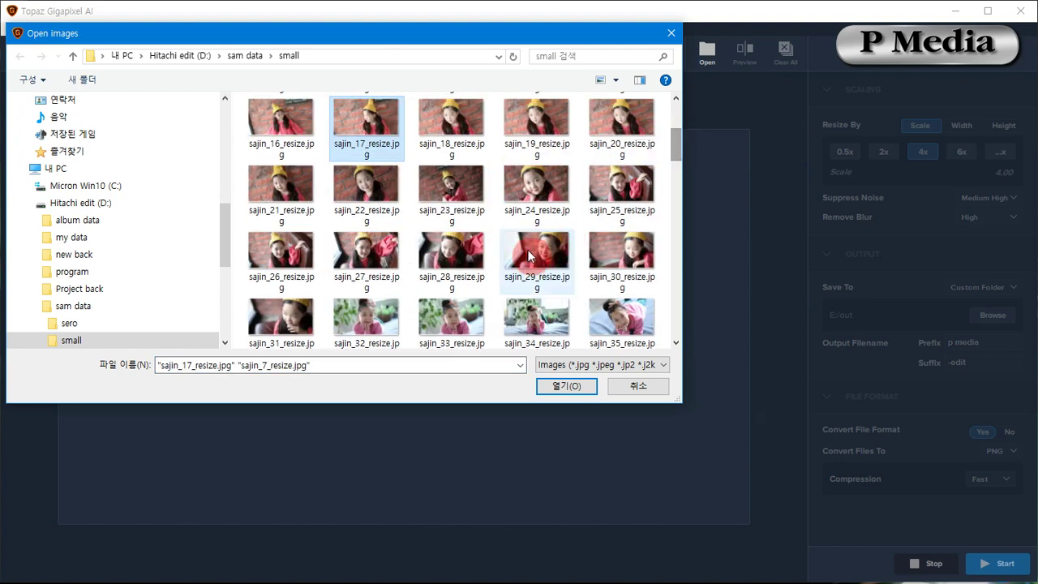
pyautogui.keyDown('ctrl'); pyautogui.click(527, 215); pyautogui.keyUp('ctrl')
pyautogui.keyDown('ctrl'); pyautogui.click(463, 317); pyautogui.keyUp('ctrl')
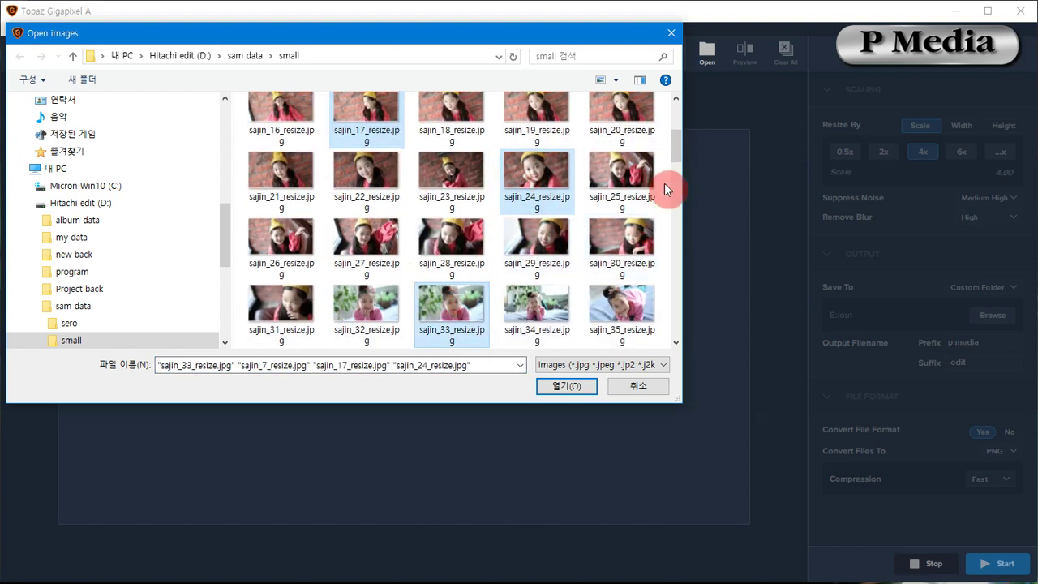
pyautogui.moveTo(675, 162); pyautogui.dragTo(676, 190)
pyautogui.keyDown('ctrl'); pyautogui.click(480, 299); pyautogui.keyUp('ctrl')
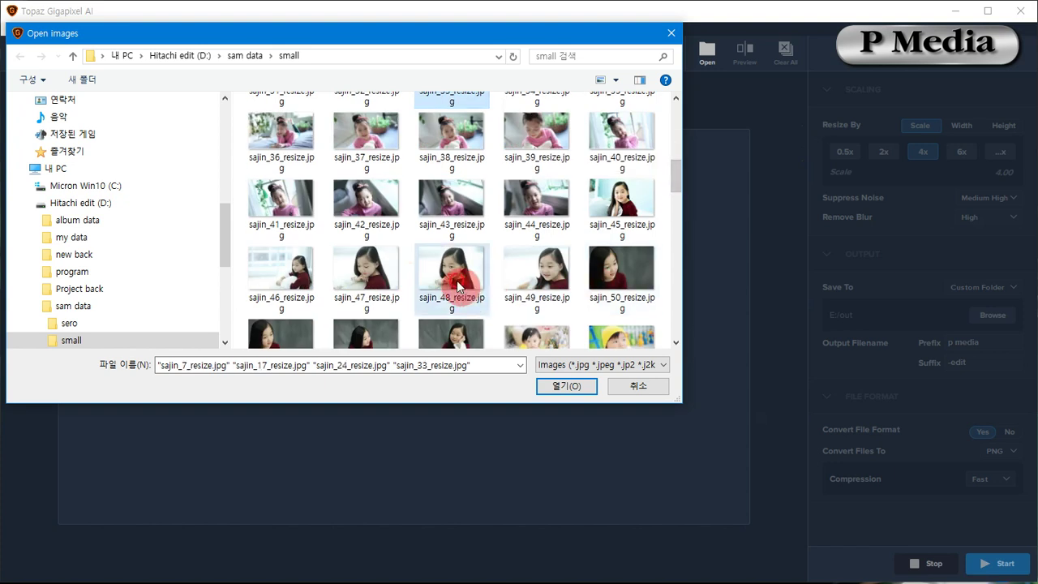
pyautogui.click(673, 211)
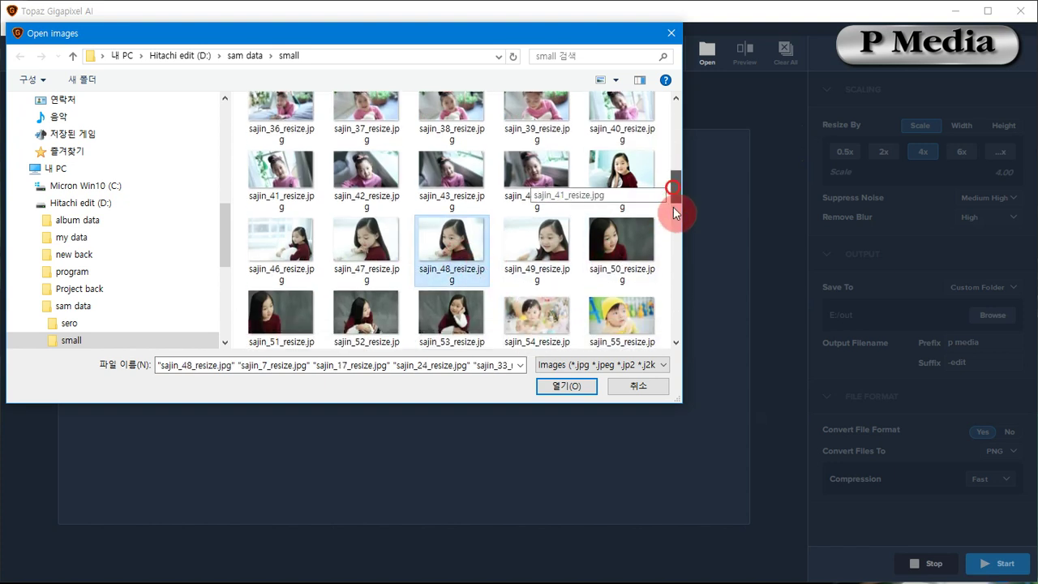
pyautogui.keyDown('ctrl'); pyautogui.click(530, 264); pyautogui.keyUp('ctrl')
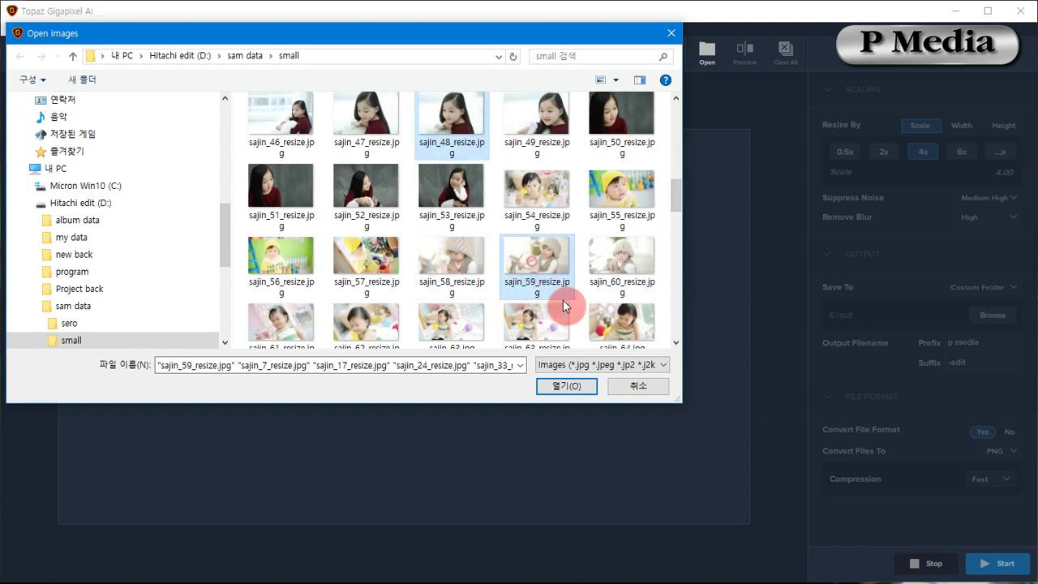
pyautogui.click(568, 386)
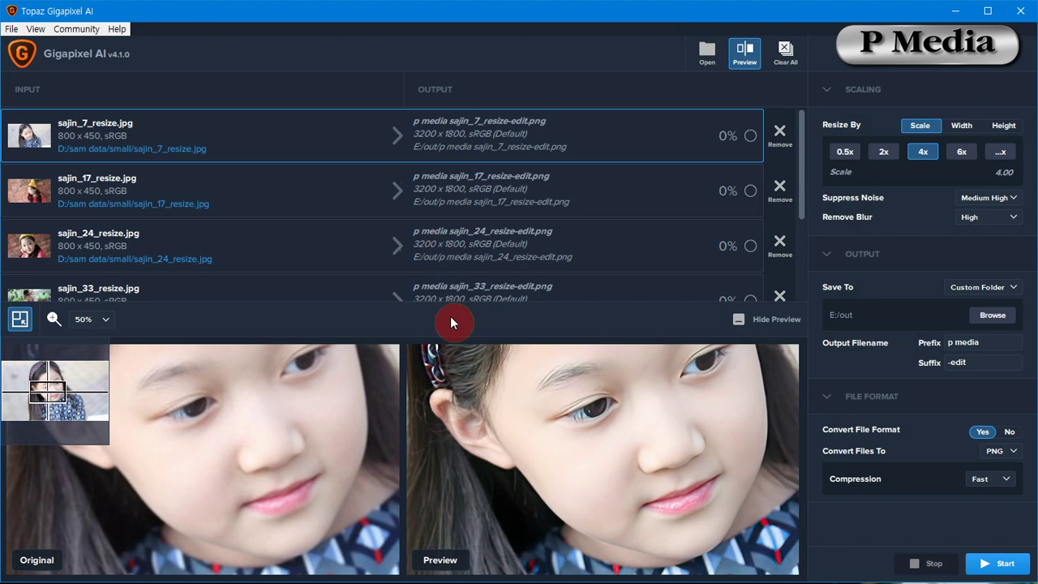
# - Compare the original and upscaled previews of sajin_7, sajin_17, sajin_24 and sajin_33 at 50% zoom
pyautogui.moveTo(343, 391); pyautogui.dragTo(307, 452)
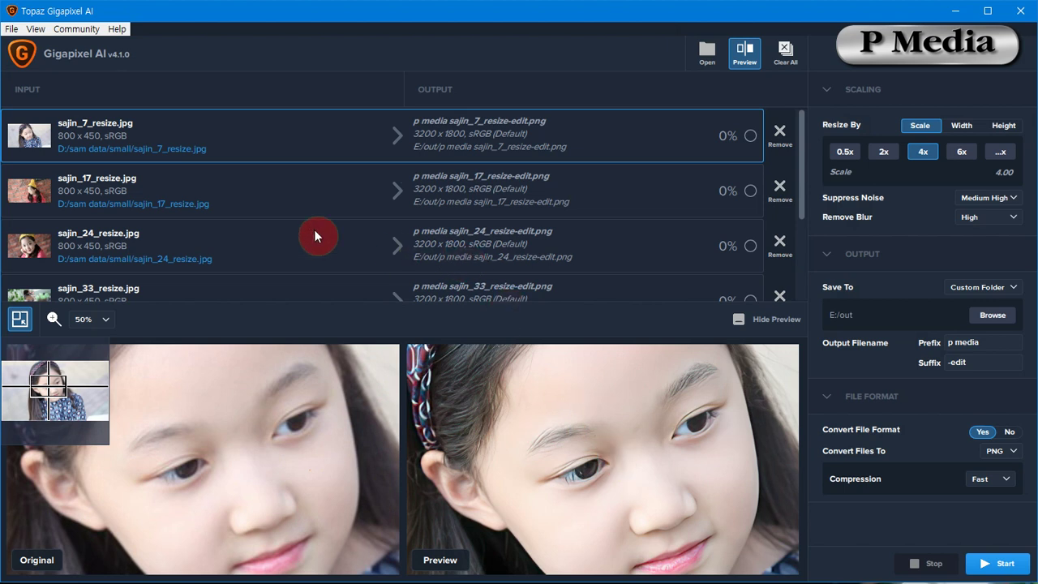
pyautogui.click(603, 204)
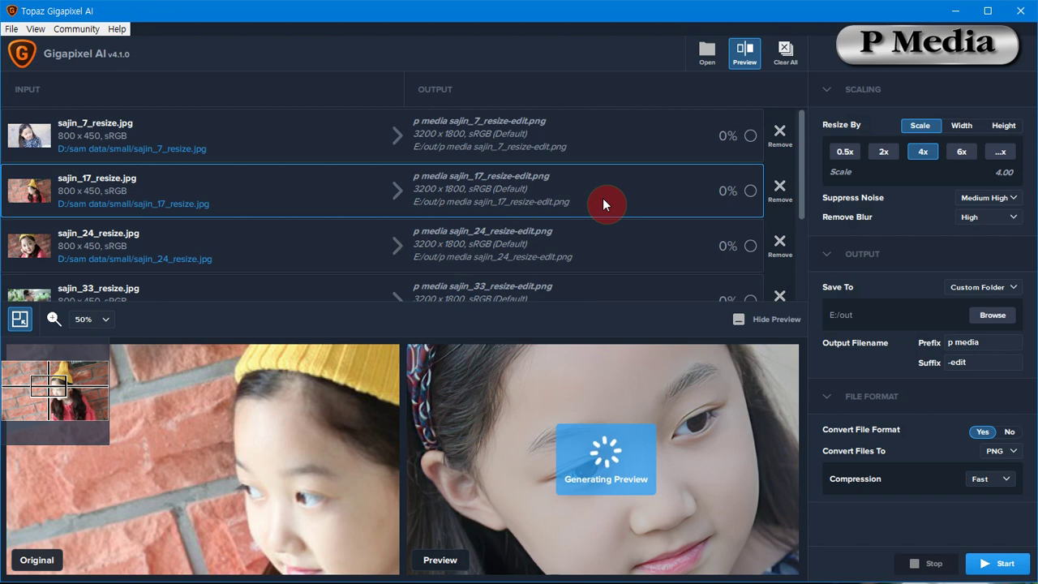
pyautogui.moveTo(406, 396); pyautogui.dragTo(244, 407)
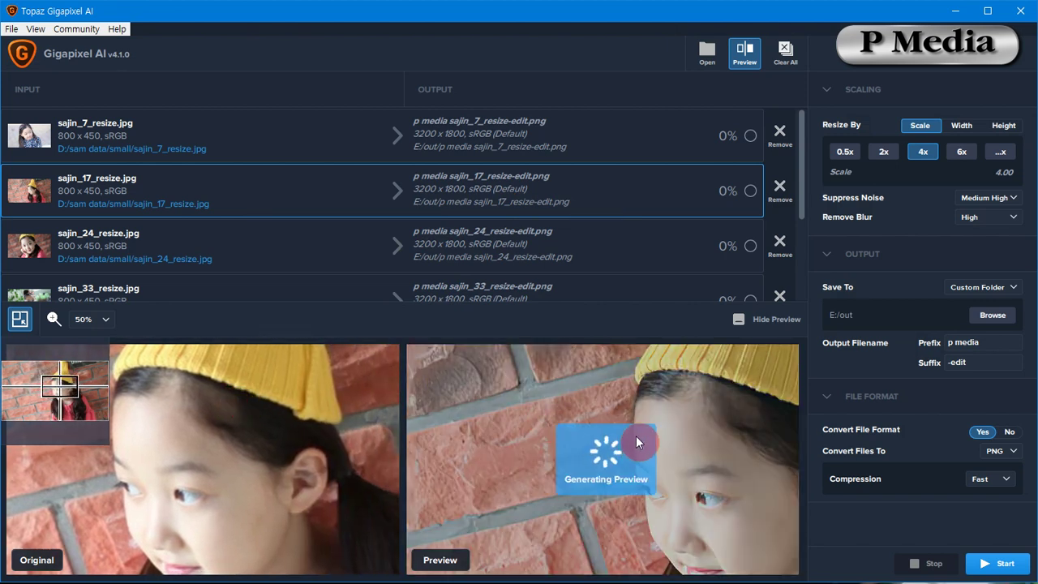
pyautogui.click(642, 249)
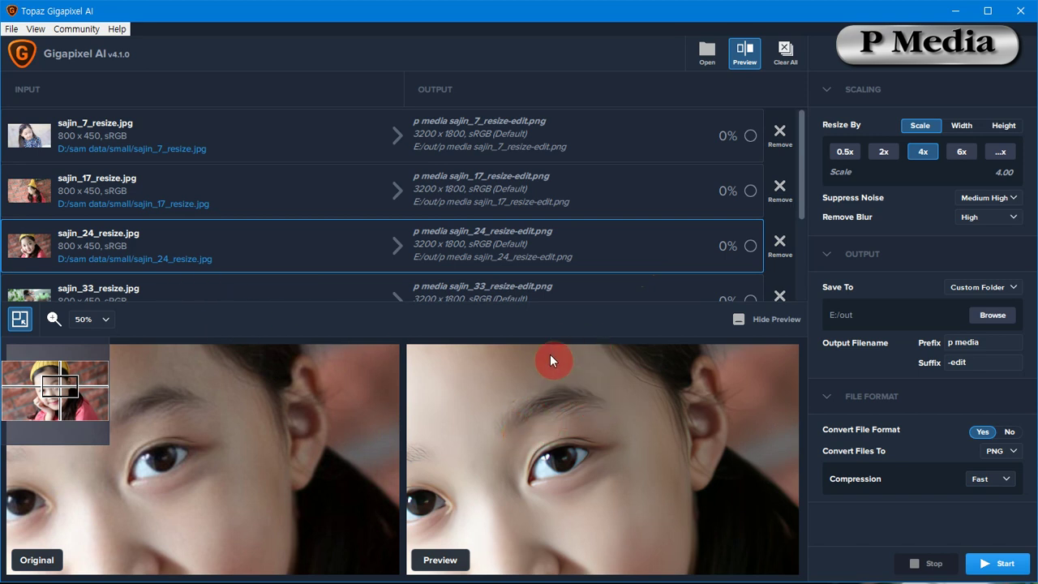
pyautogui.click(664, 291)
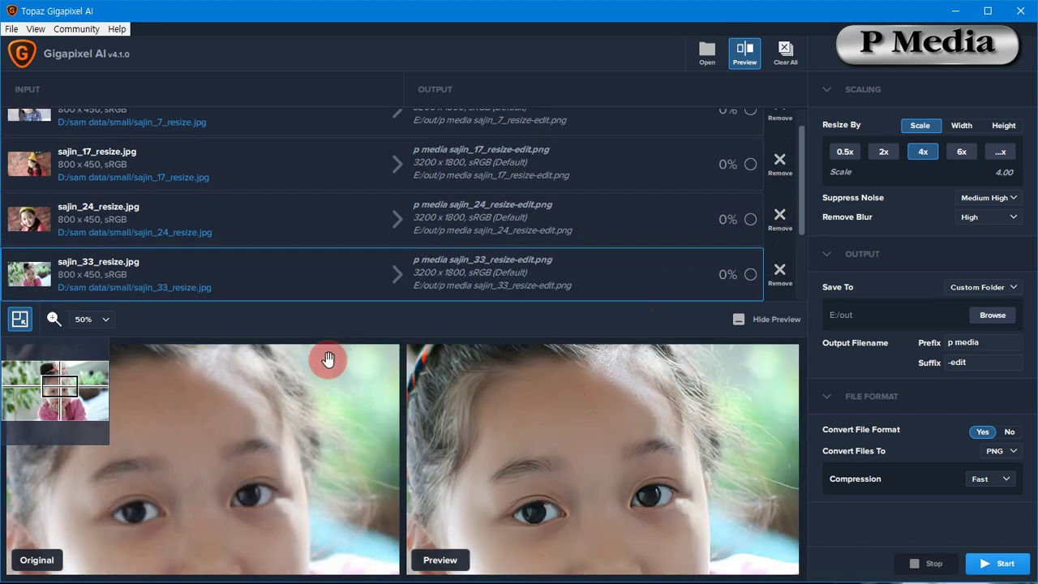
pyautogui.click(103, 322)
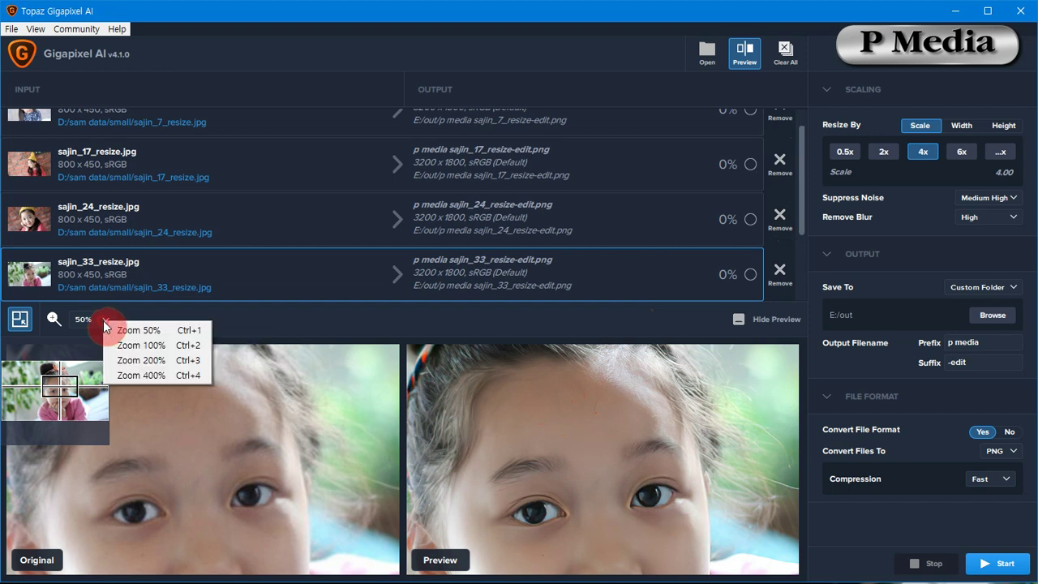
pyautogui.click(160, 334)
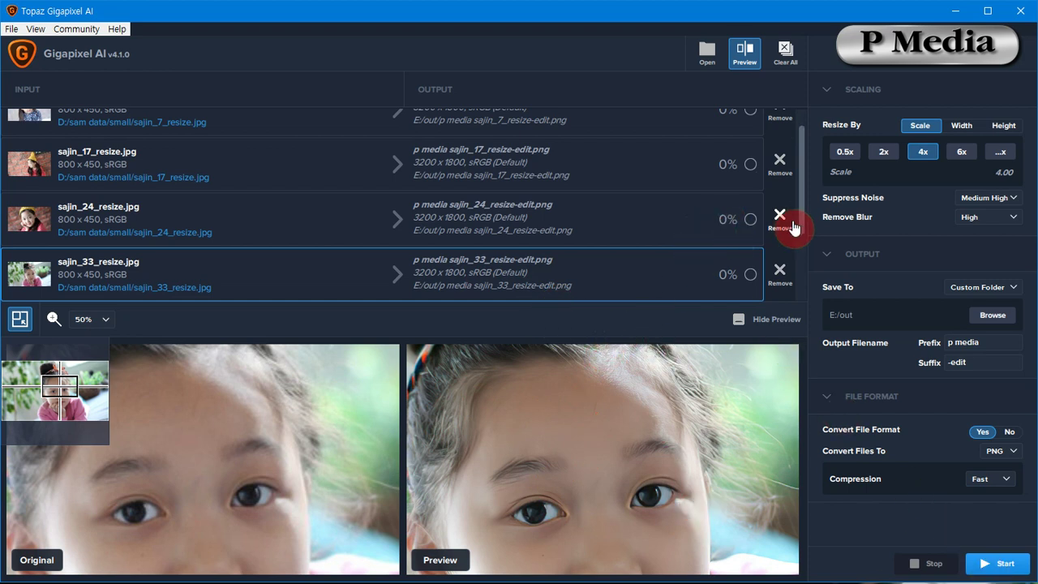
pyautogui.moveTo(800, 218); pyautogui.dragTo(800, 174)
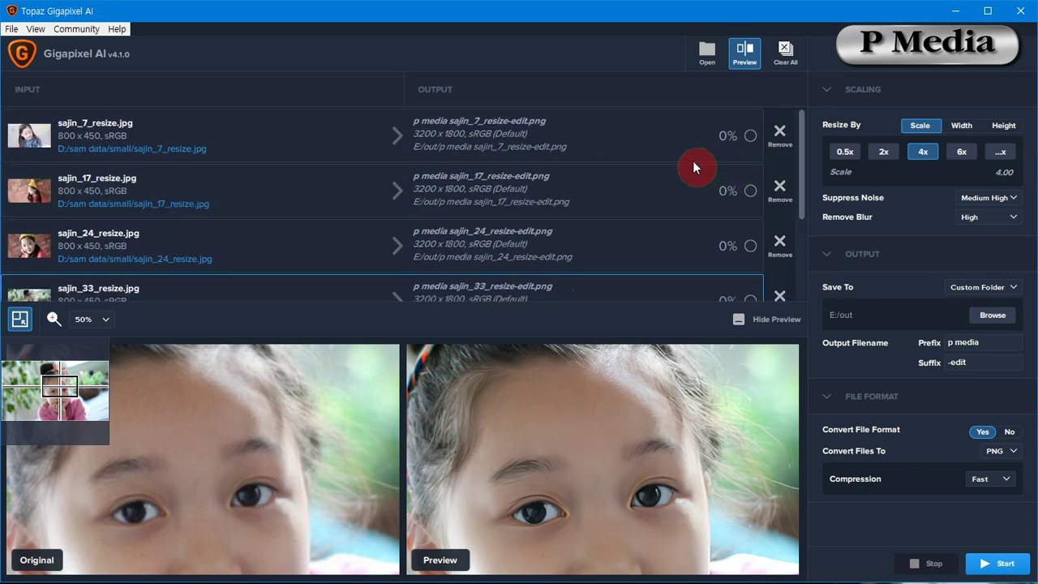